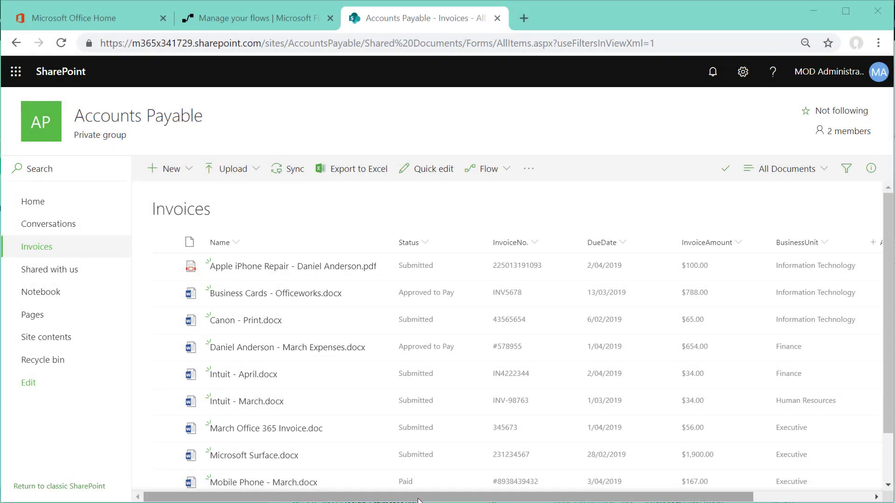
# Step: Upload Multi Storey Design.pdf (643 KB) from the computer into the Invoices library
pyautogui.moveTo(420, 497); pyautogui.dragTo(356, 495)
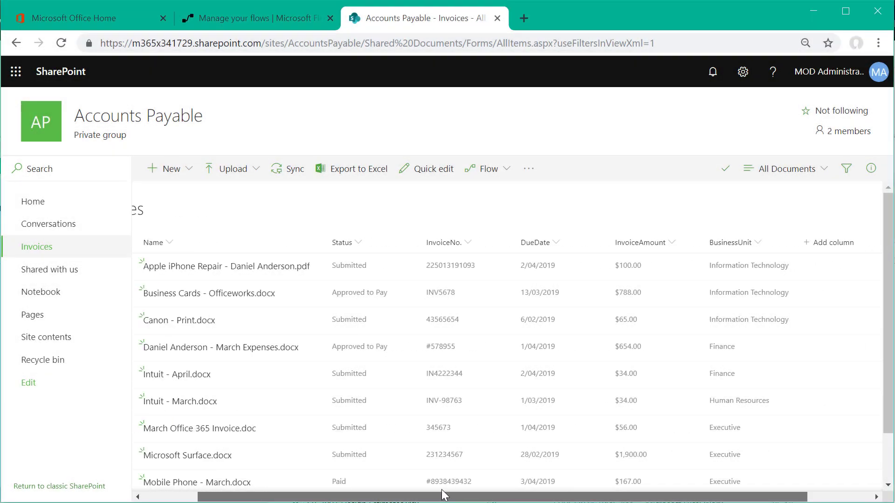
pyautogui.click(257, 170)
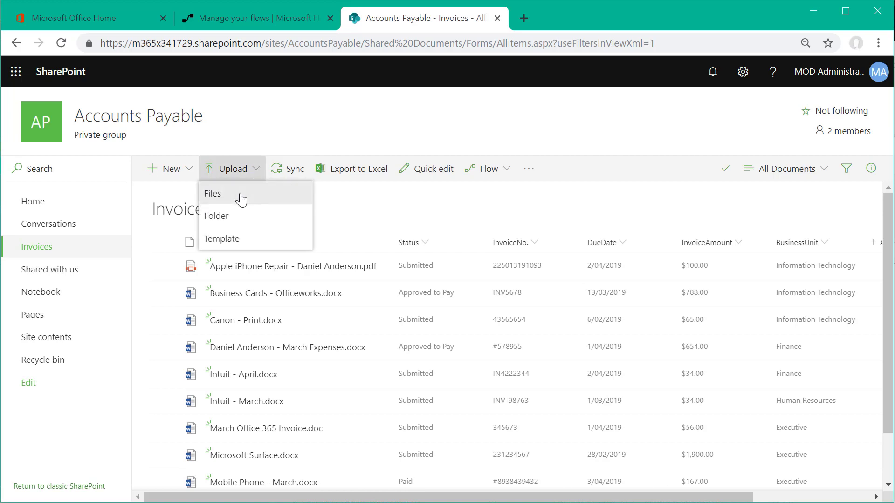
pyautogui.click(241, 200)
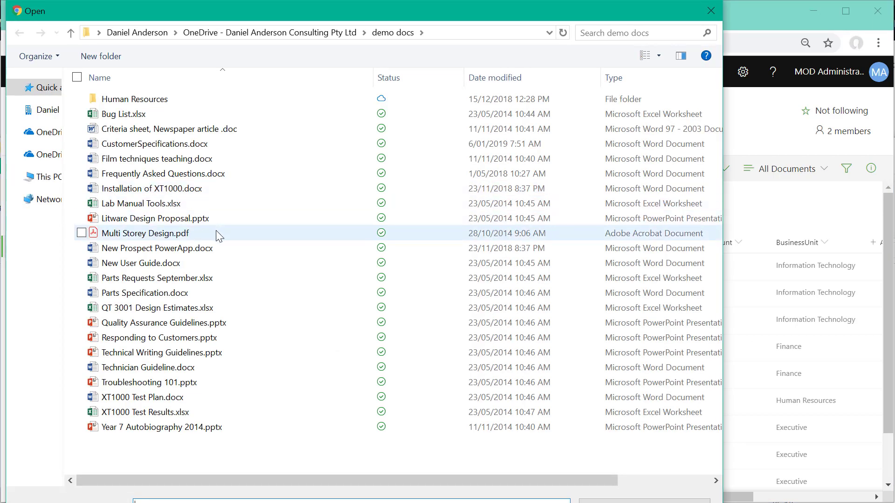
pyautogui.doubleClick(219, 233)
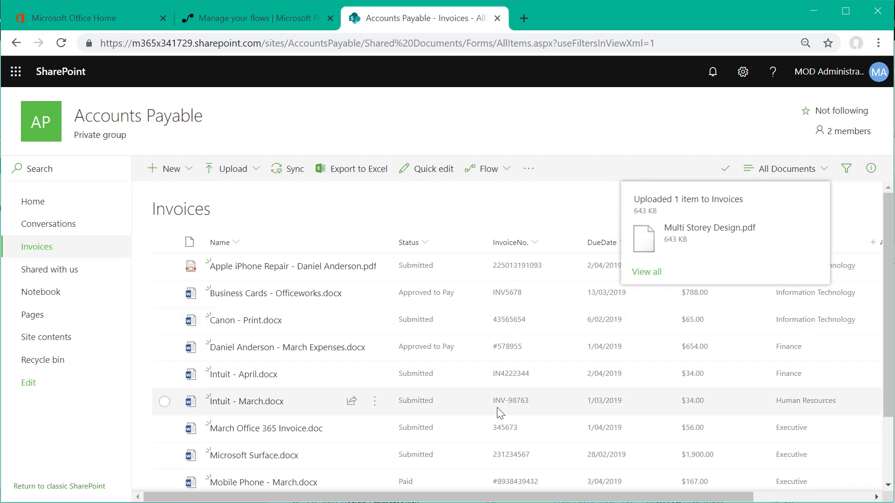
pyautogui.scroll(-2, 500, 413)
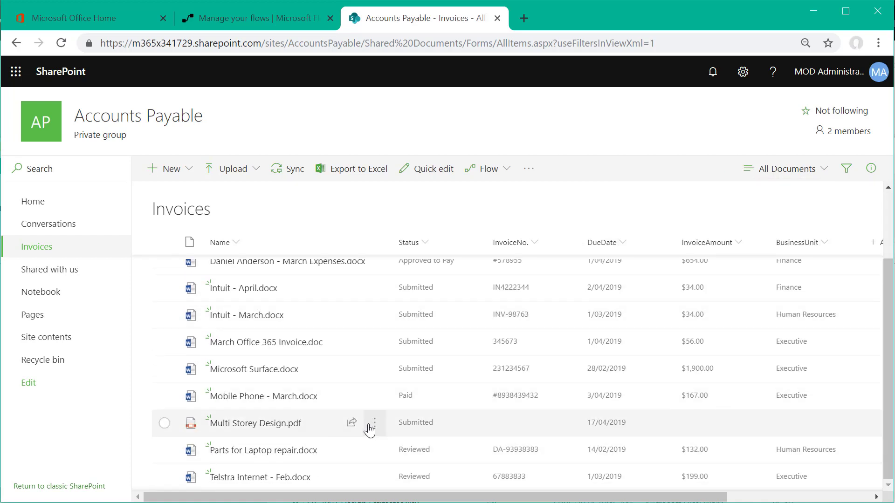
# Step: Open the details pane for Multi Storey Design.pdf and enter InvoiceNo. 1234
pyautogui.click(164, 423)
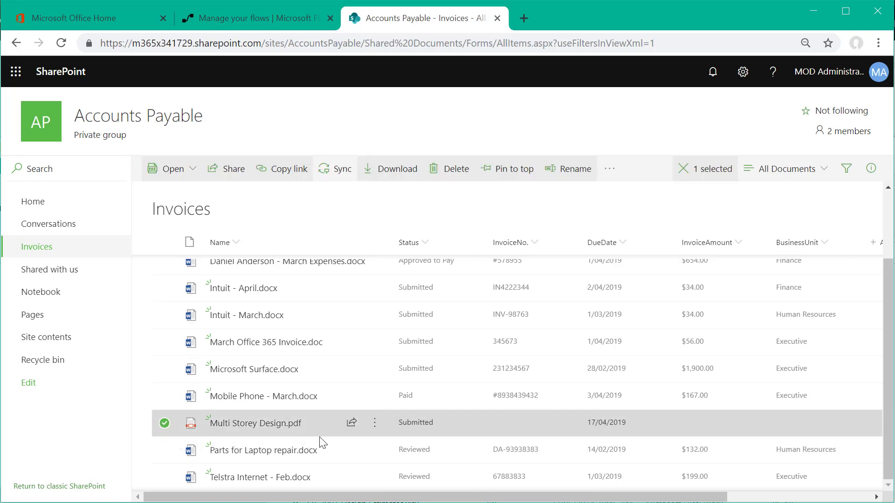
pyautogui.click(871, 168)
pyautogui.moveTo(889, 245); pyautogui.dragTo(890, 317)
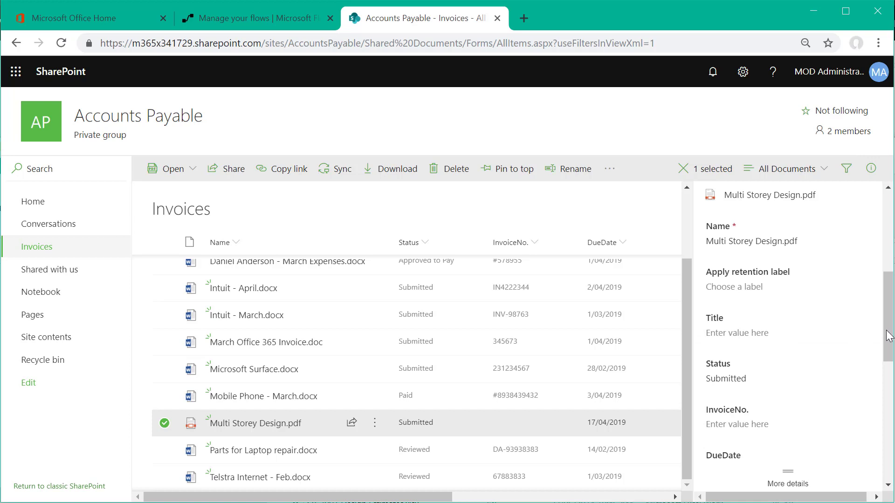
pyautogui.click(744, 421)
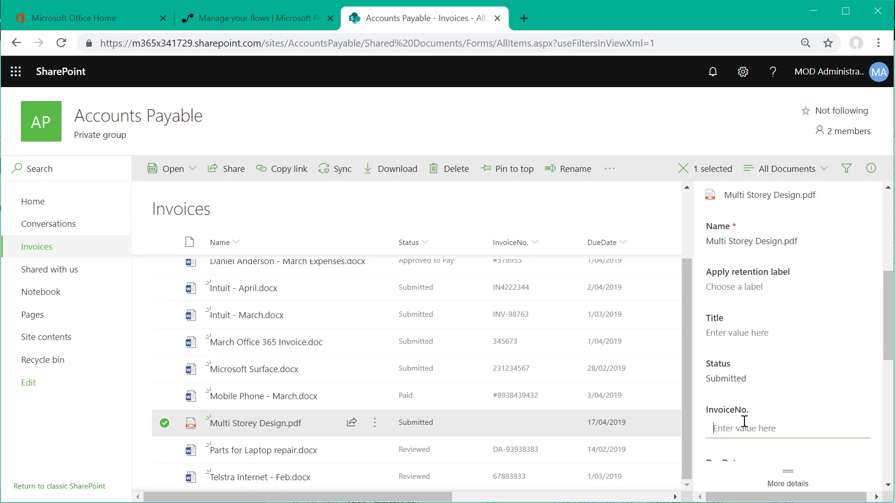
pyautogui.write('1')
# Step: Set the file's DueDate to 30/04/2019 using the calendar picker
pyautogui.moveTo(890, 311); pyautogui.dragTo(889, 376)
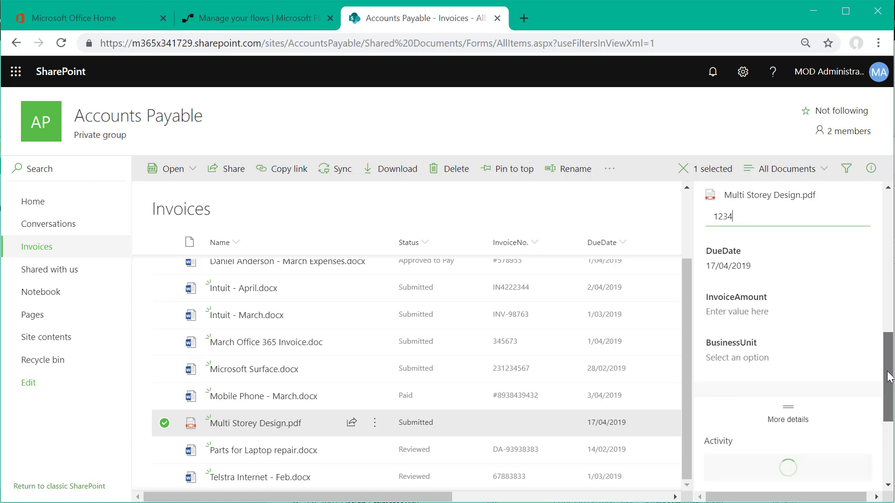
pyautogui.click(802, 265)
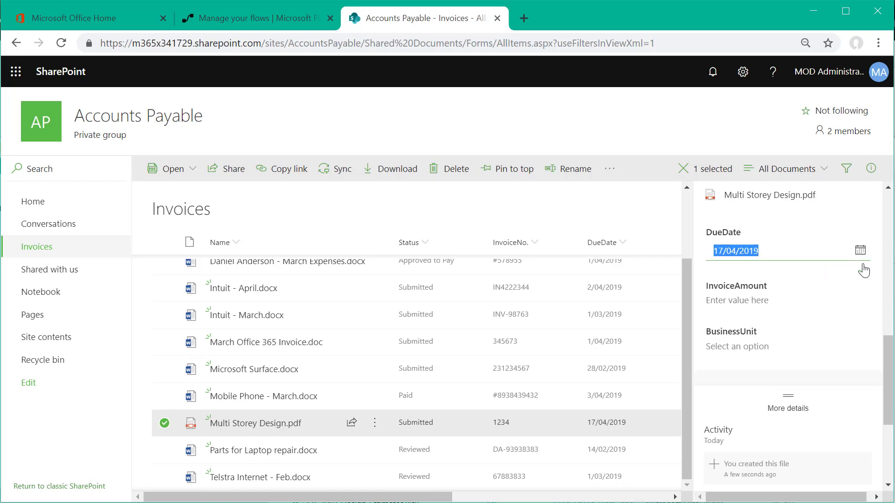
pyautogui.click(861, 251)
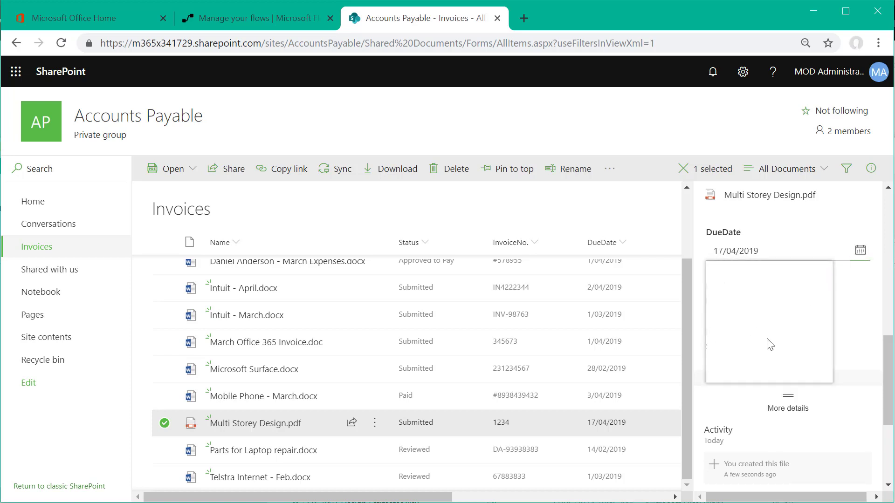
pyautogui.click(735, 363)
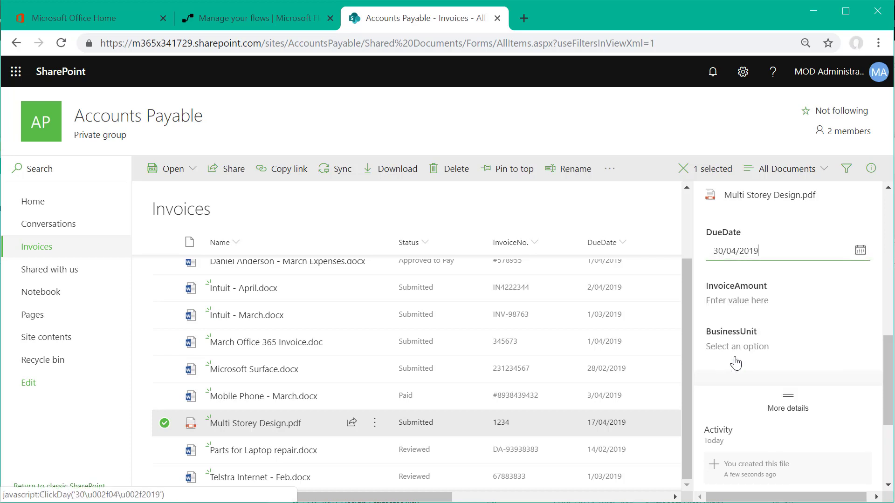
# Step: Enter InvoiceAmount 3456, set BusinessUnit to Information Technology, and close the details pane
pyautogui.click(752, 302)
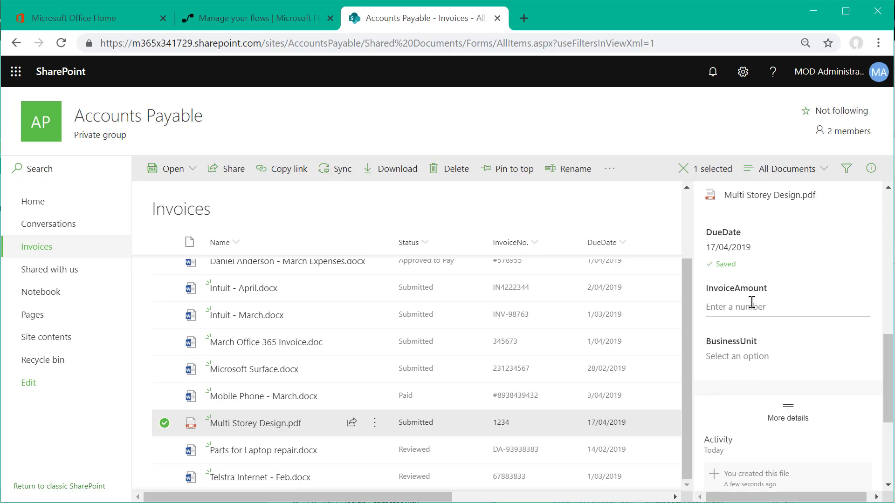
pyautogui.click(744, 309)
pyautogui.write('3456')
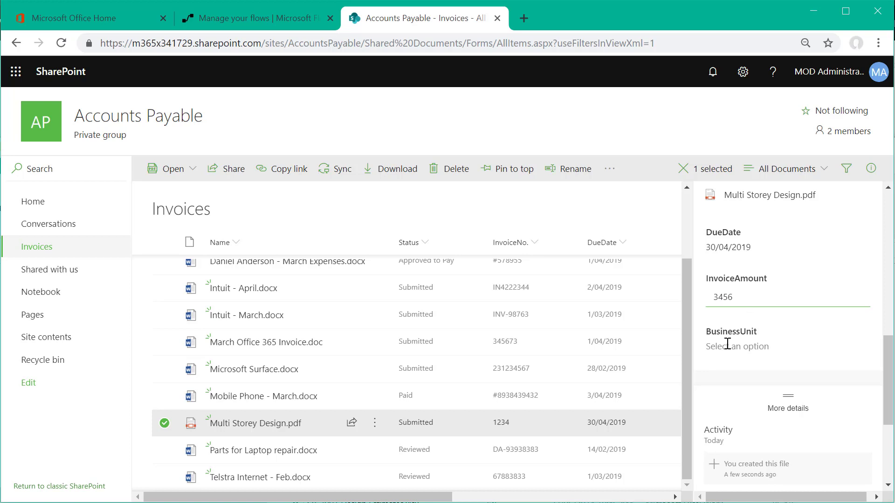
pyautogui.click(727, 345)
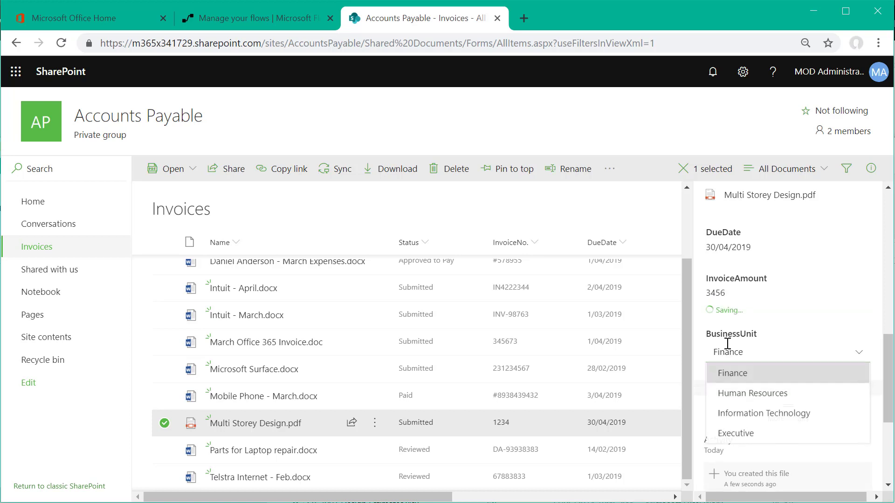
pyautogui.click(725, 414)
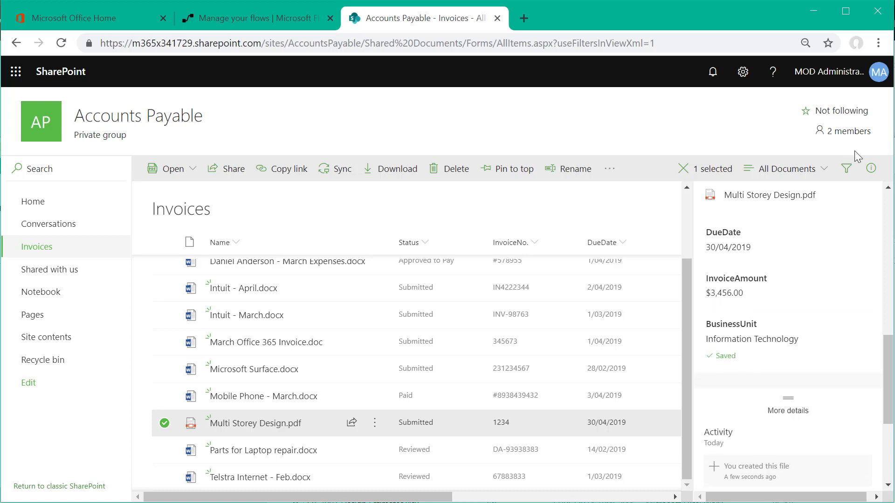
pyautogui.click(869, 171)
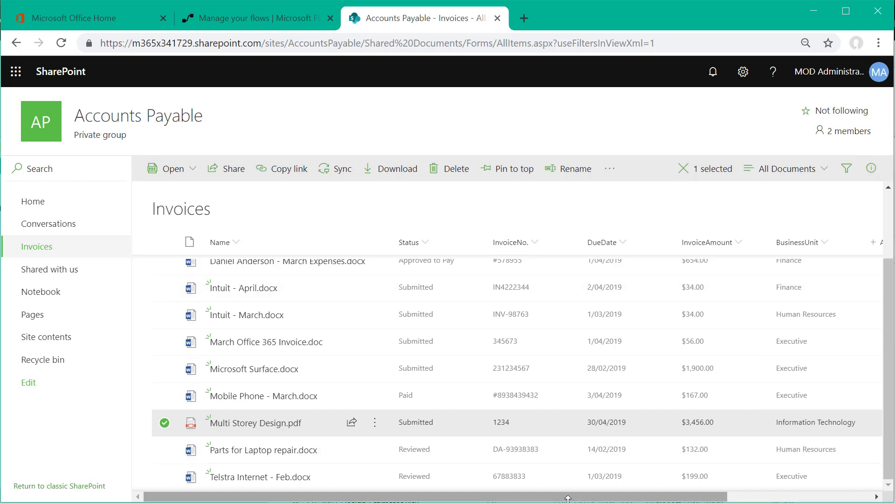
pyautogui.moveTo(601, 499); pyautogui.dragTo(536, 498)
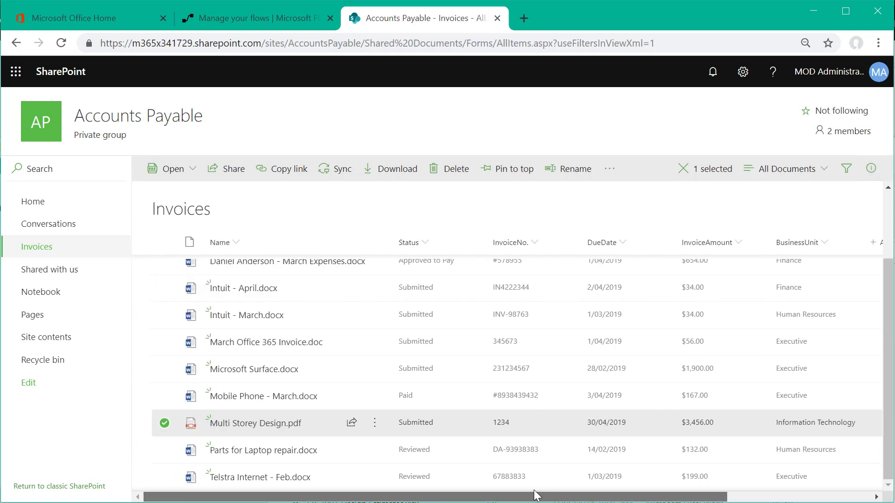
# Step: Try the Submitted, Approved to Pay, Paid and Information Technology filters, then clear them
pyautogui.click(164, 423)
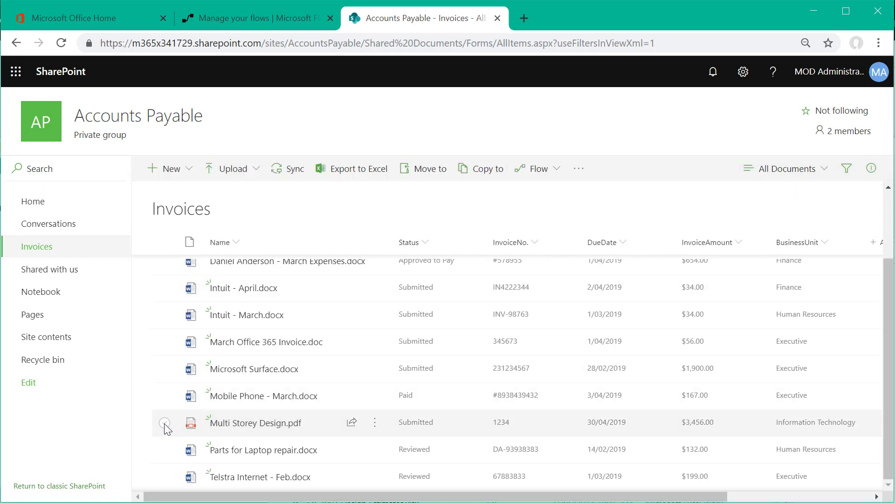
pyautogui.click(846, 169)
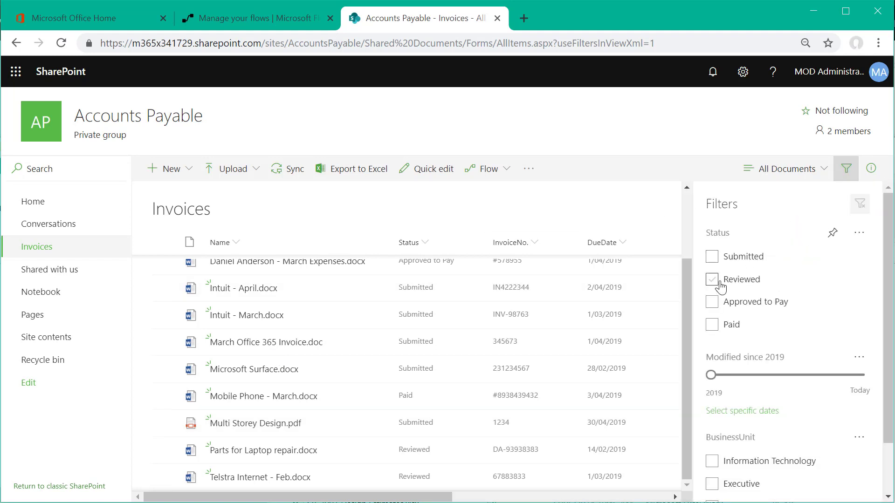
pyautogui.click(712, 258)
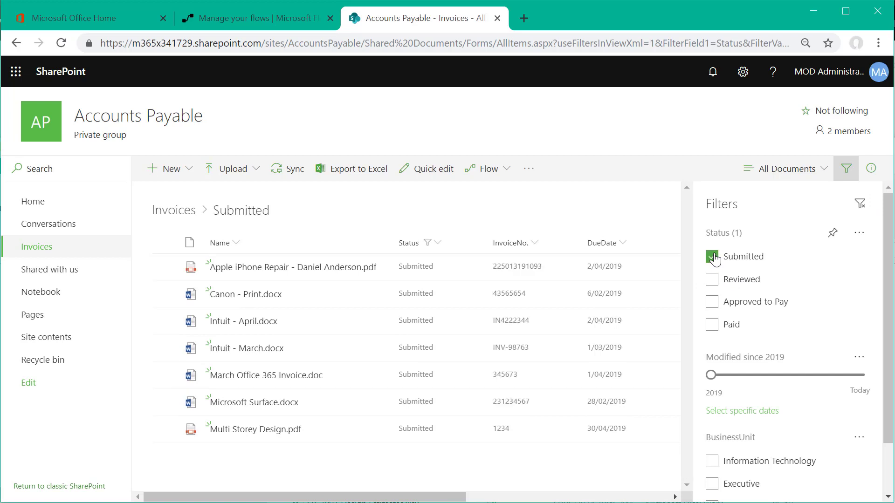
pyautogui.click(712, 303)
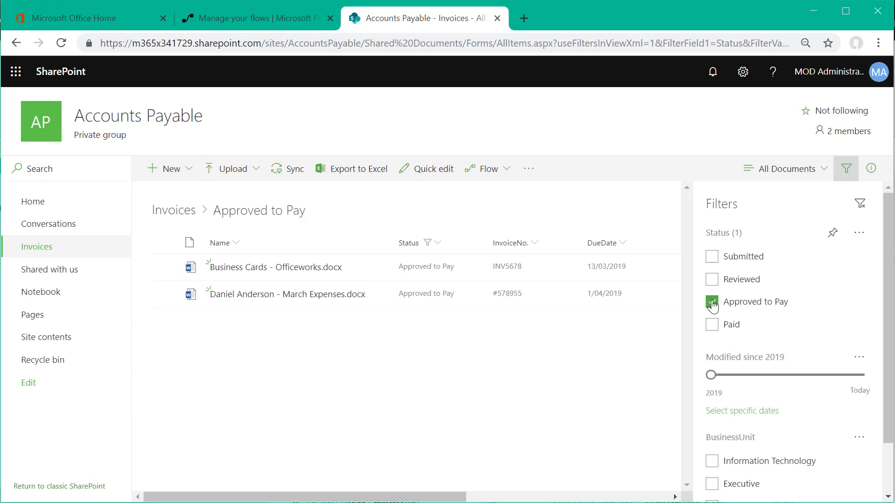
pyautogui.click(712, 304)
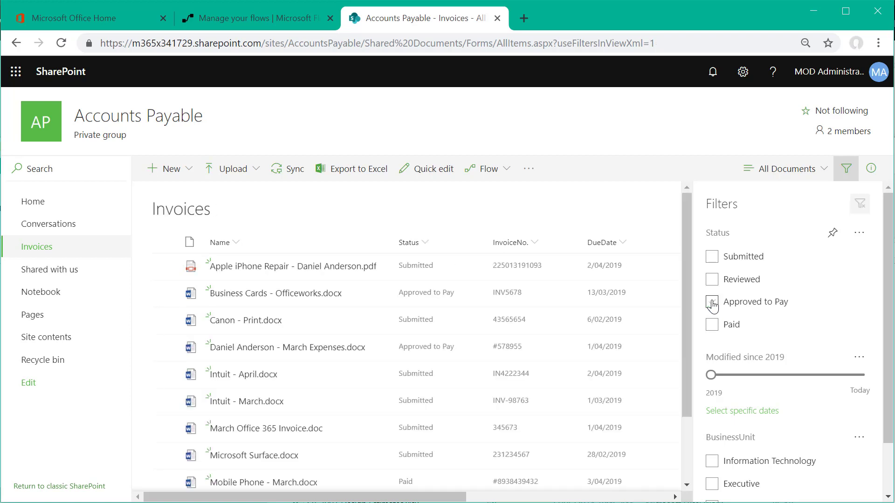
pyautogui.click(712, 326)
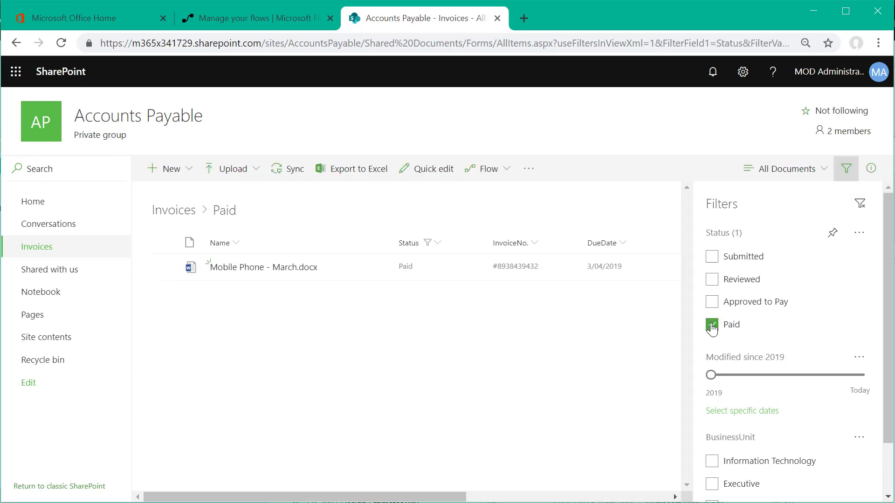
pyautogui.click(712, 326)
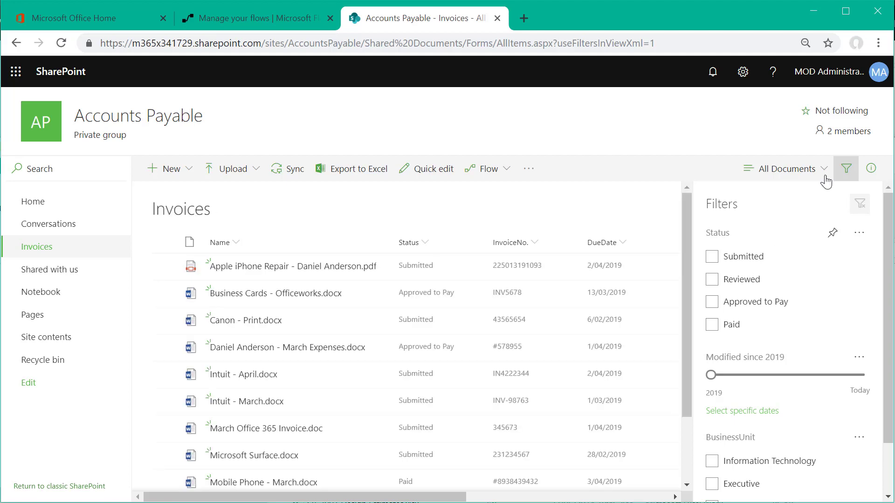
pyautogui.click(712, 464)
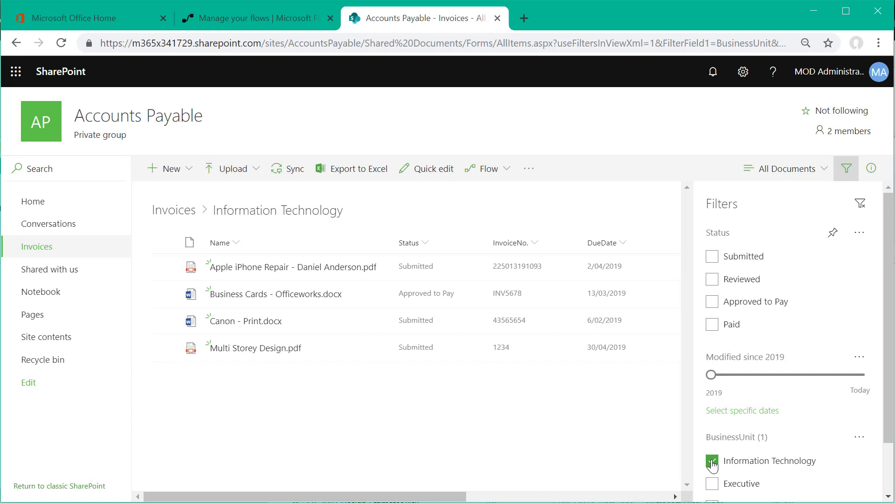
pyautogui.click(712, 463)
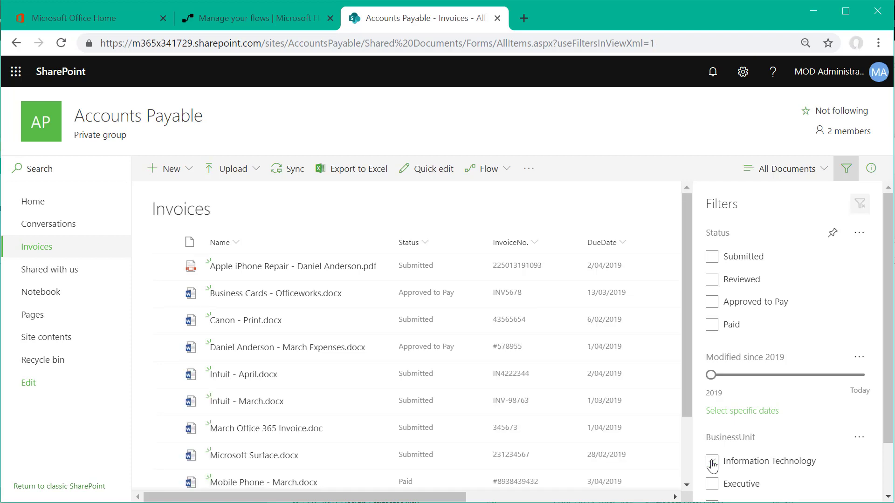
pyautogui.click(424, 243)
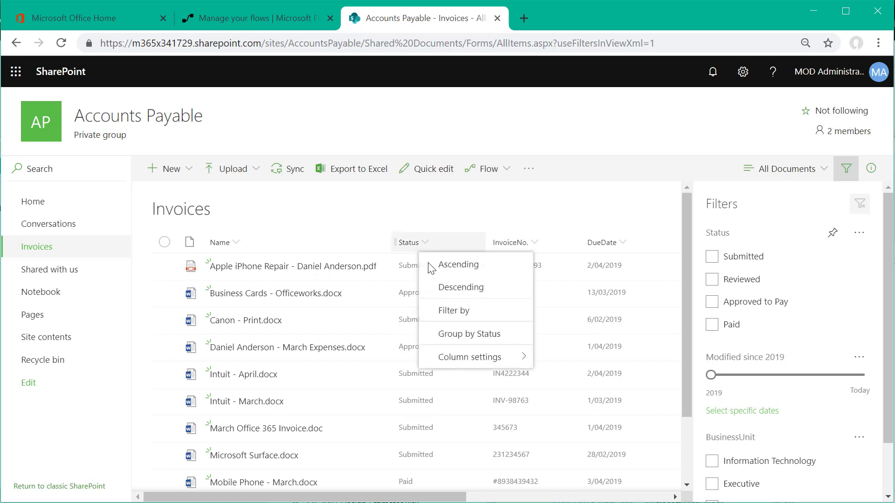
# Step: Group invoices by Status and collapse the groups (Approved to Pay 2, Paid 1, Reviewed 2, Submitted 7)
pyautogui.click(444, 335)
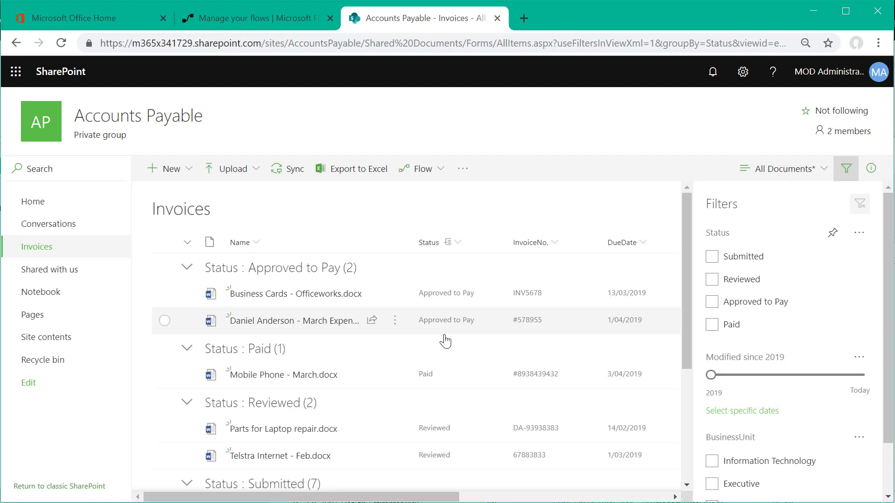
pyautogui.click(188, 242)
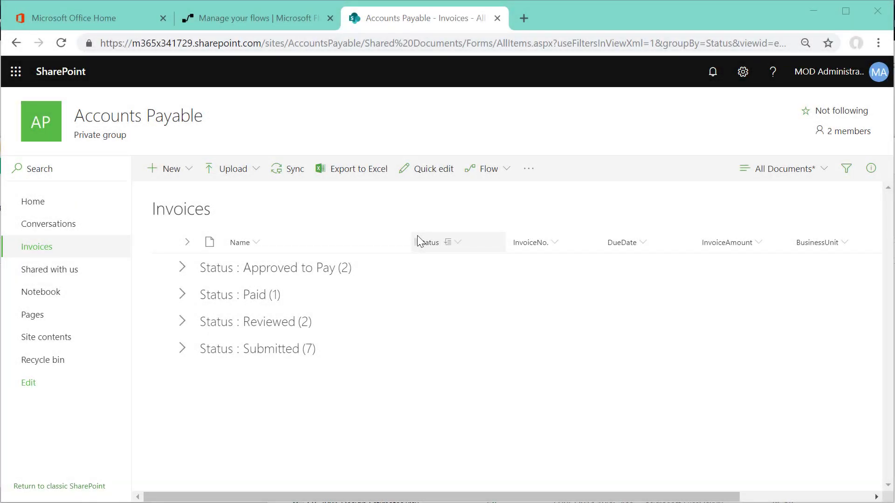
# Step: Create a DueDate 'Get an email reminder' flow that reminds 14 days in advance
pyautogui.click(507, 171)
pyautogui.moveTo(511, 200)
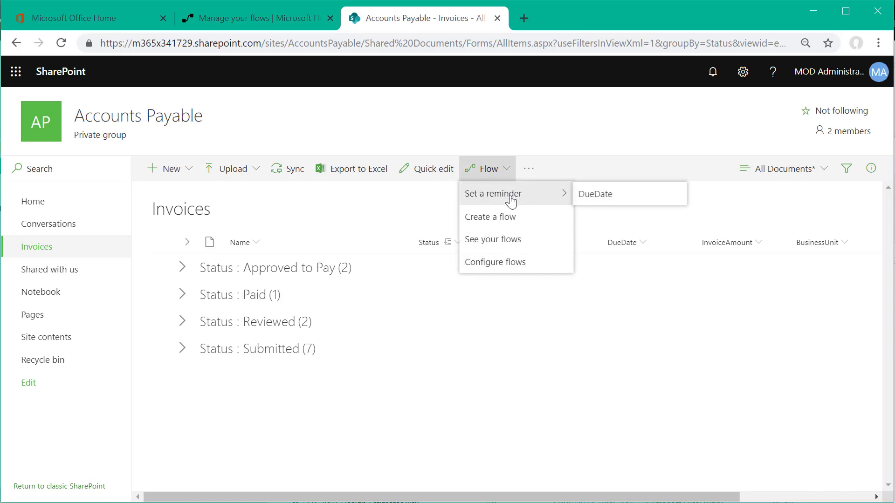
pyautogui.click(615, 198)
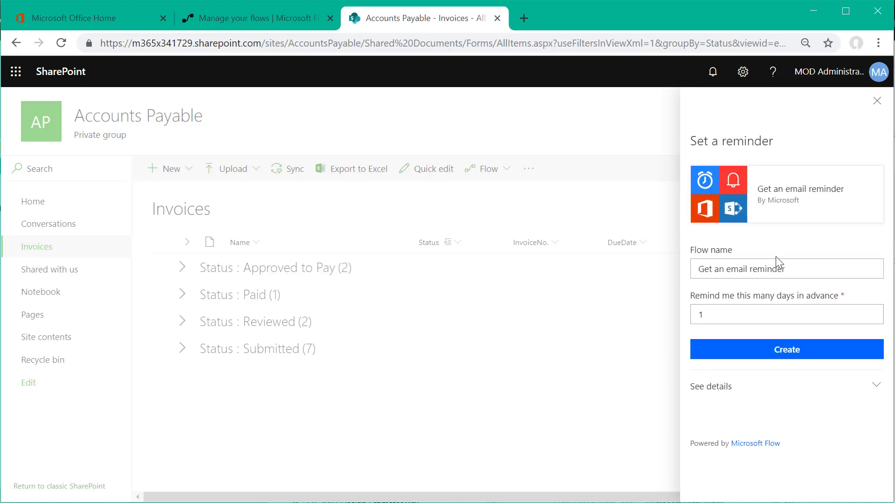
pyautogui.click(752, 312)
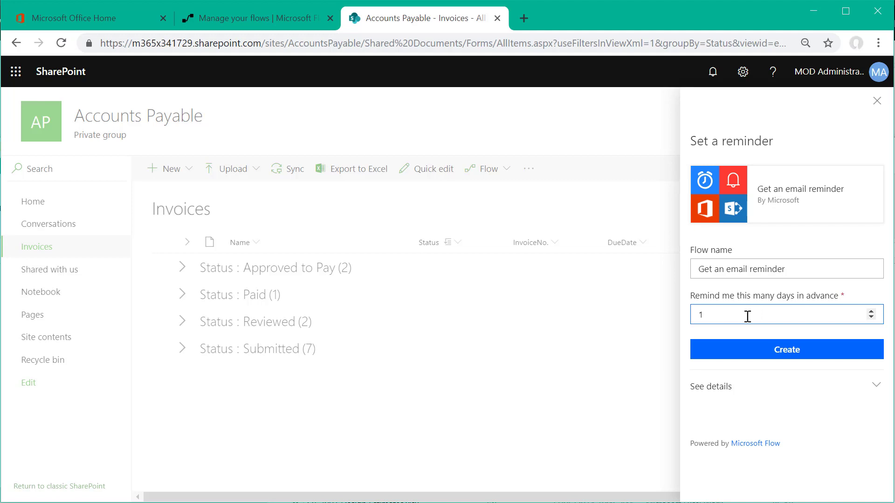
pyautogui.write('4')
pyautogui.click(752, 358)
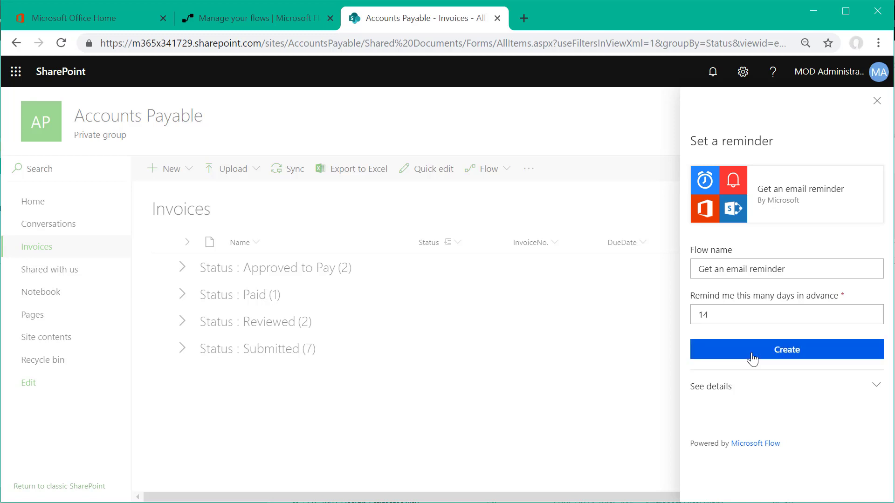
pyautogui.click(752, 359)
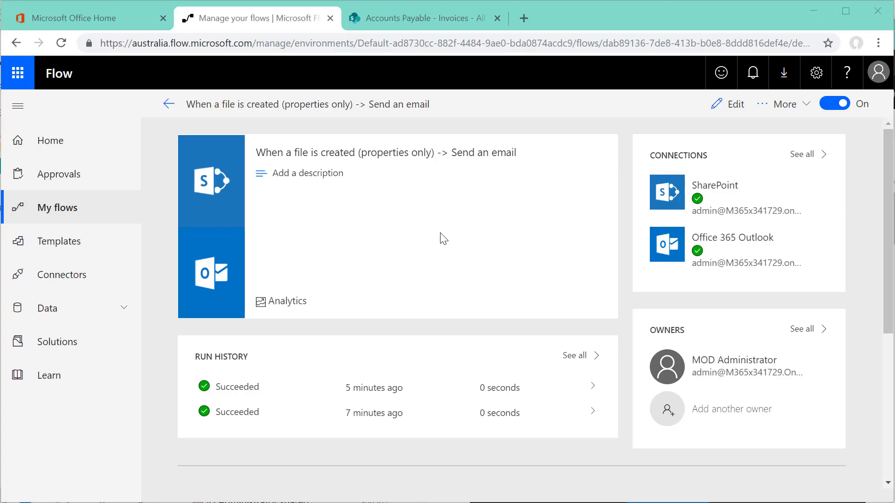
# Step: Edit the new-invoice flow, expanding 'When a file is created' and 'Send an email' with advanced options
pyautogui.click(706, 103)
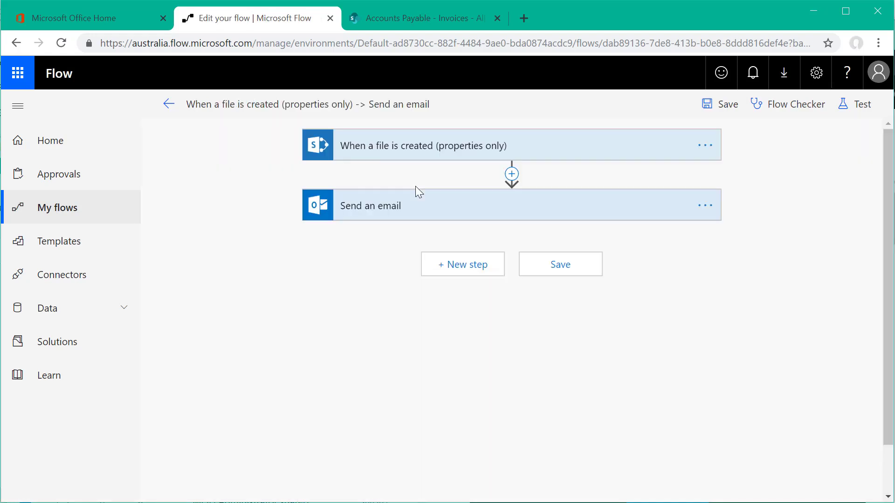
pyautogui.click(432, 153)
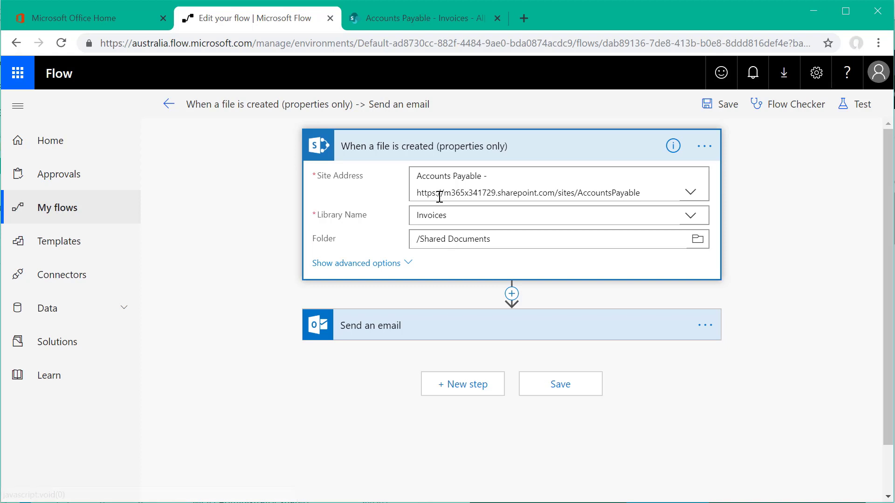
pyautogui.click(436, 330)
pyautogui.scroll(-1, 447, 379)
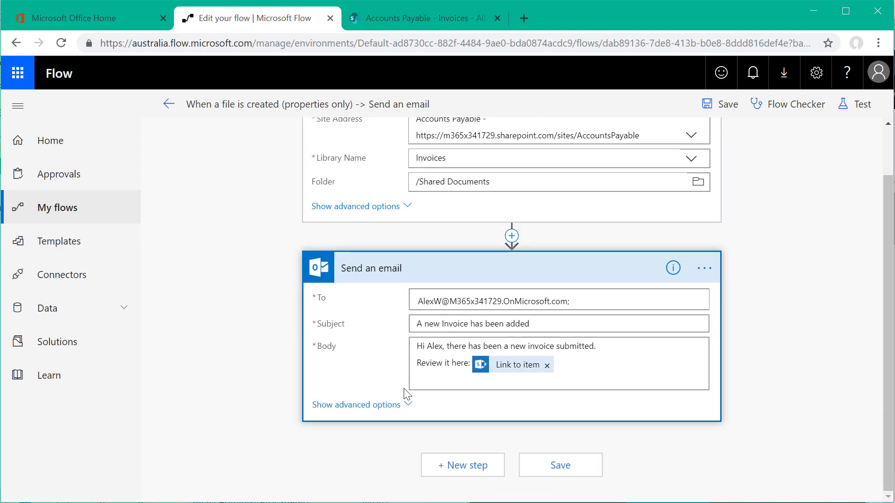
pyautogui.click(375, 405)
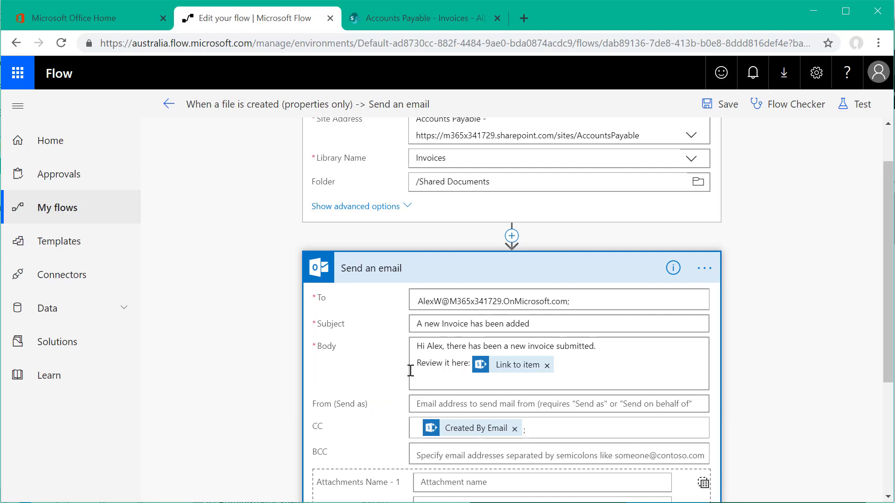
pyautogui.scroll(-2, 410, 370)
pyautogui.scroll(-2, 410, 370)
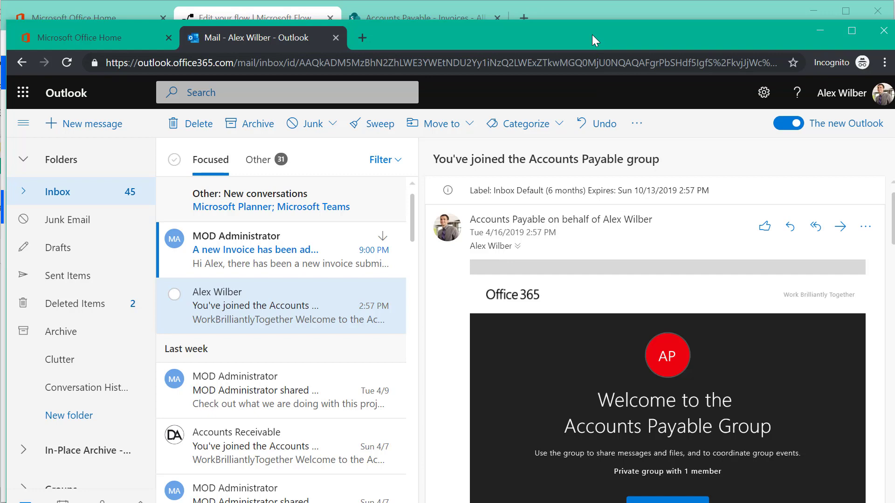
pyautogui.moveTo(591, 35); pyautogui.dragTo(587, 16)
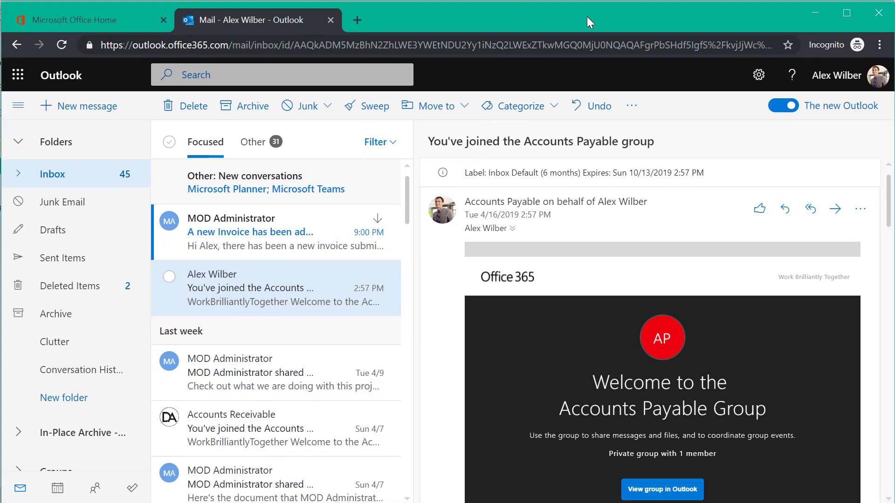
# Step: Open the 'A new Invoice has been added' email and follow its link to Multi Storey Design.pdf
pyautogui.click(301, 227)
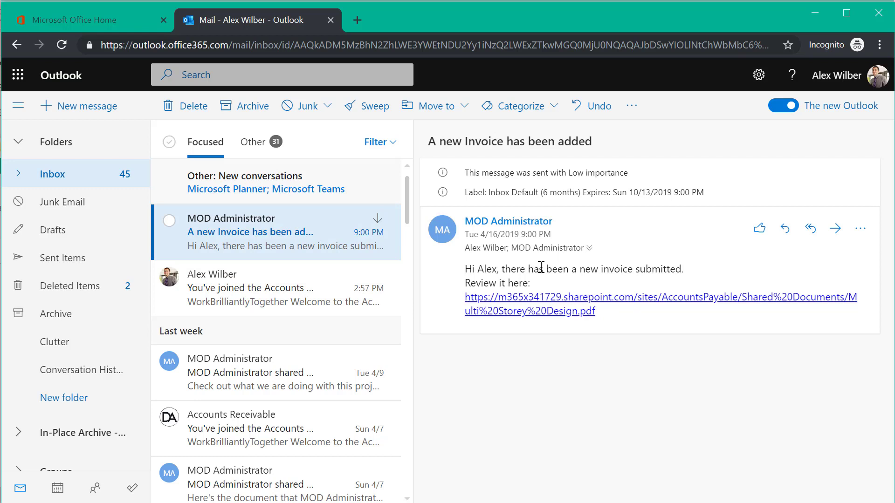
pyautogui.click(536, 309)
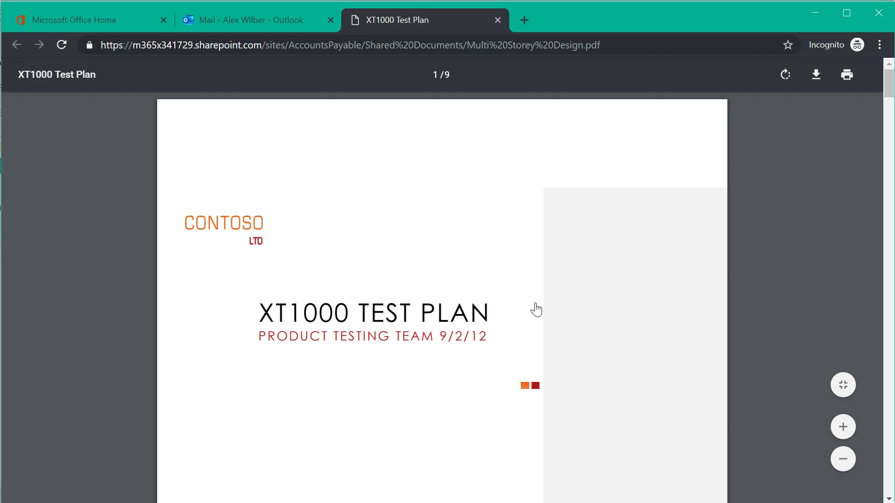
# Step: After viewing the invoice PDF, switch back to the Outlook tab
pyautogui.click(270, 24)
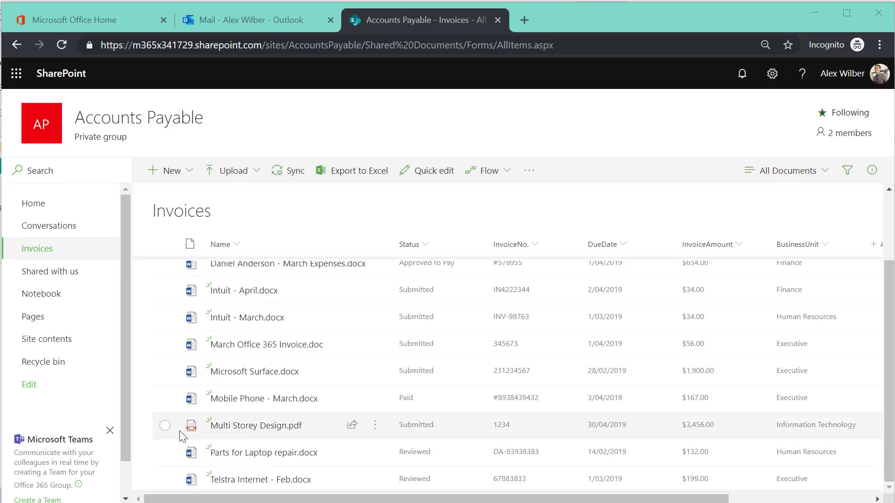
# Step: Start a Request sign-off flow on Multi Storey Design.pdf with the administrator as approver
pyautogui.click(165, 425)
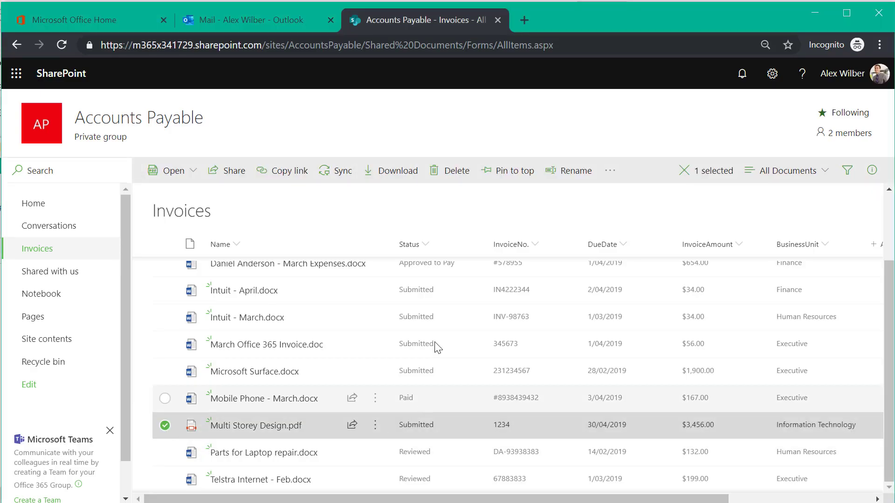
pyautogui.click(616, 178)
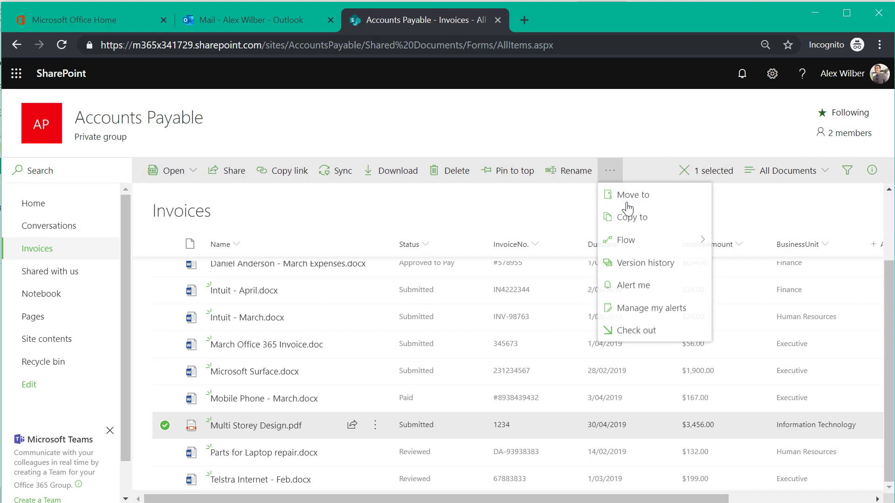
pyautogui.moveTo(673, 242)
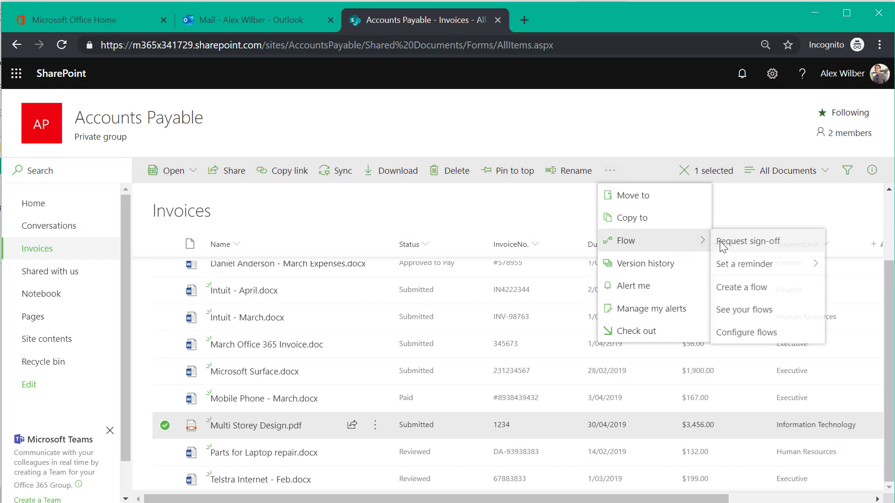
pyautogui.click(745, 242)
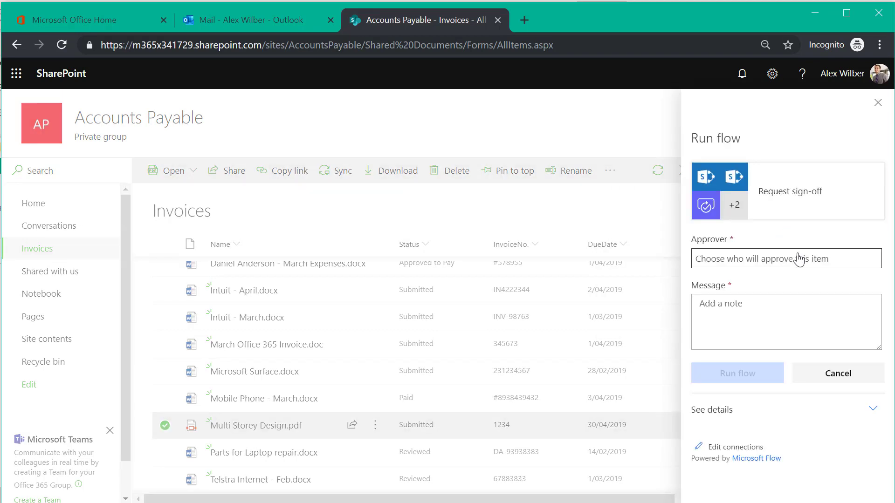
pyautogui.click(790, 259)
pyautogui.write('admin')
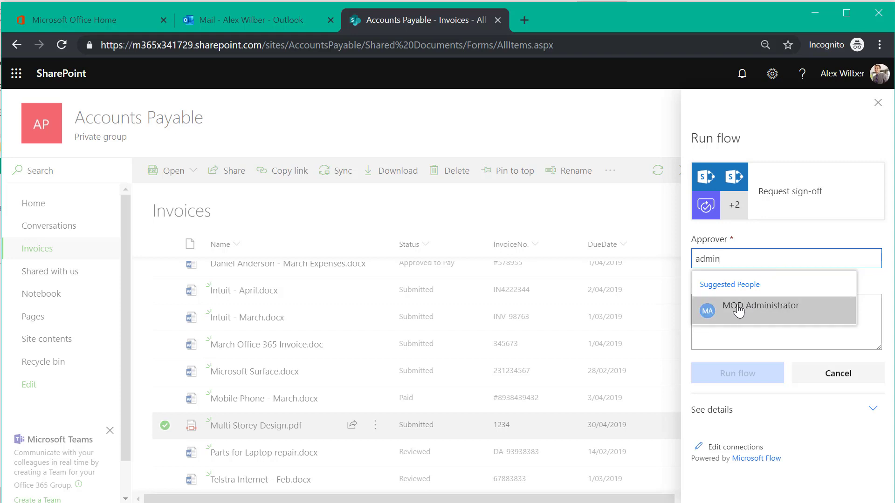
pyautogui.click(734, 312)
# Step: Write the message 'Hey there can you please approve this invoice' and run the flow
pyautogui.click(718, 325)
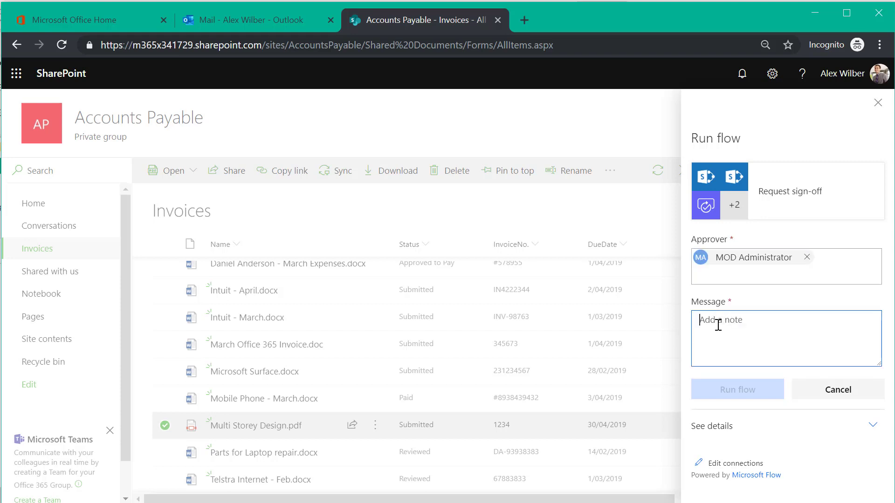
pyautogui.write('Hey there can ')
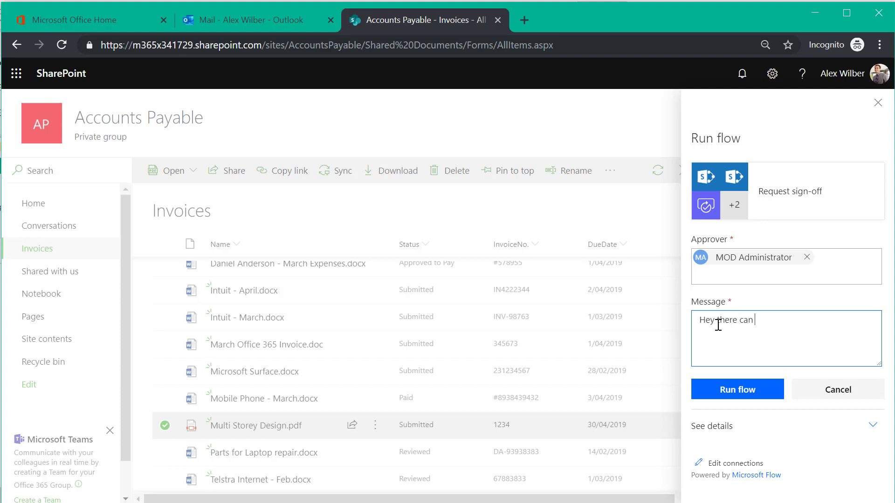
pyautogui.write('oyu please approve this invoice')
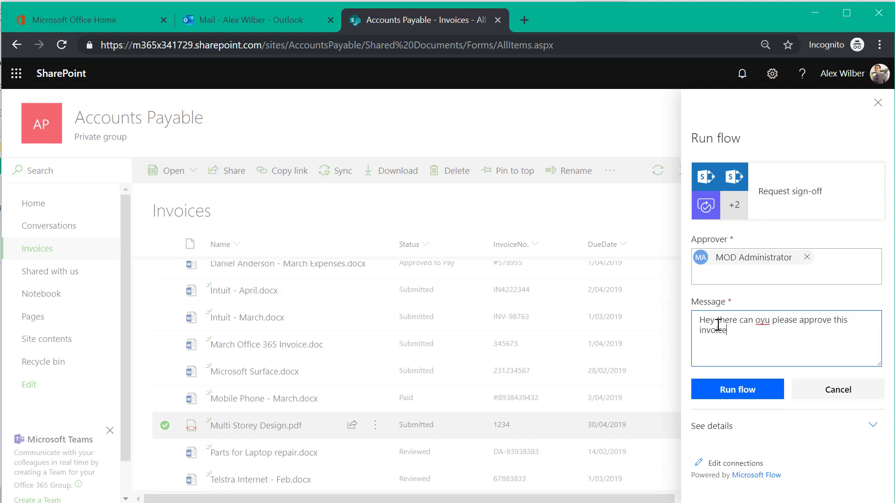
pyautogui.doubleClick(762, 321)
pyautogui.write('you')
pyautogui.click(742, 400)
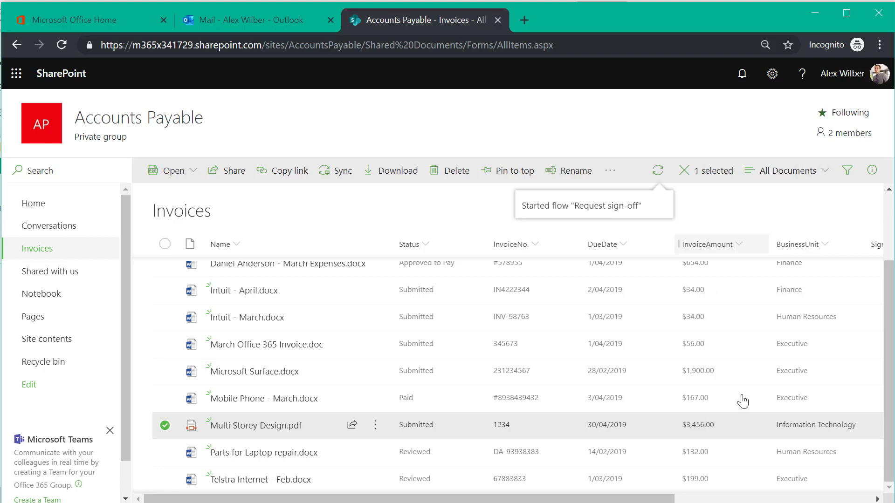
pyautogui.moveTo(590, 501); pyautogui.dragTo(773, 479)
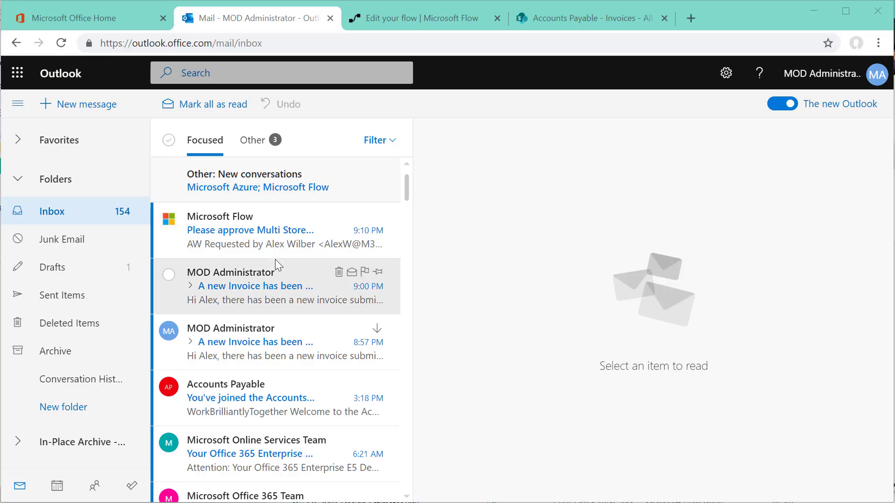
# Step: Open the Microsoft Flow 'Please approve Multi Storey Design' email and scroll through its Pending approval details
pyautogui.click(287, 232)
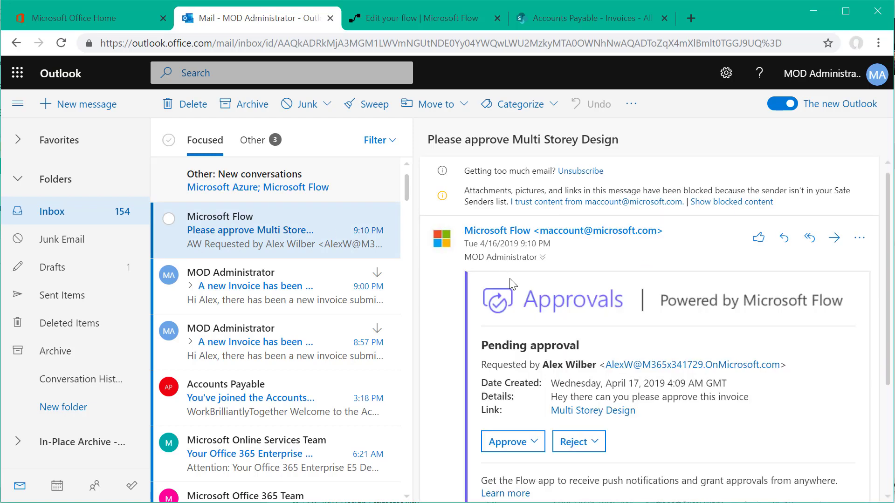
pyautogui.scroll(-1, 653, 372)
pyautogui.scroll(-1, 653, 373)
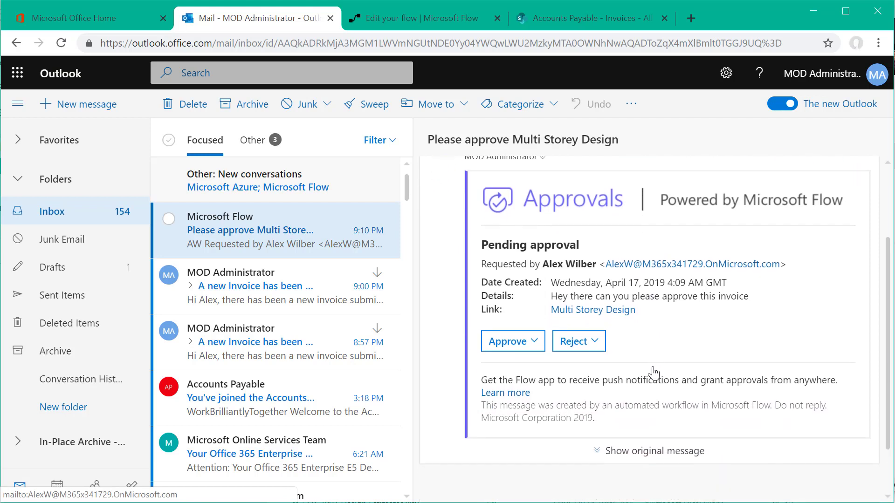
# Step: Review the Multi Storey Design invoice PDF in a new tab, then choose Approve in the email
pyautogui.rightClick(627, 306)
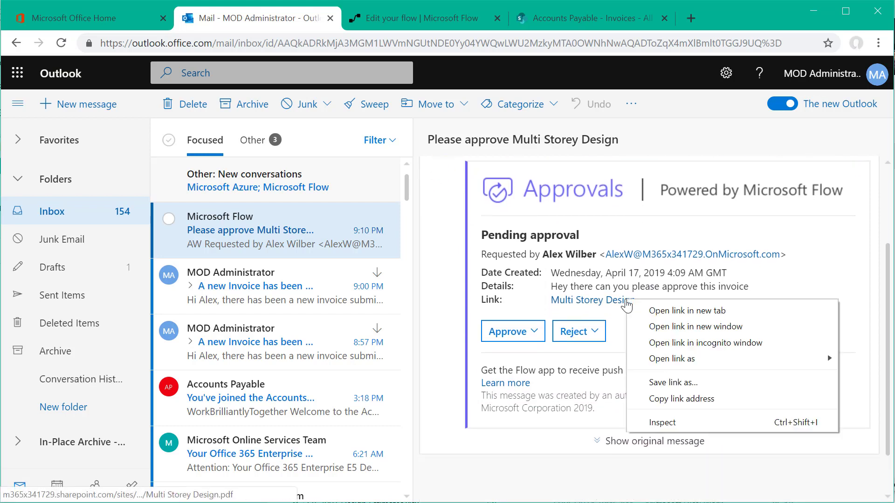
pyautogui.click(636, 311)
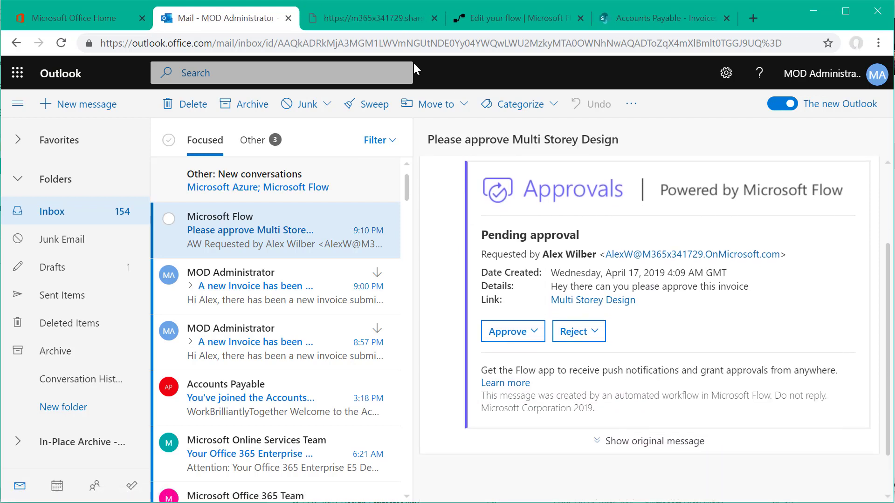
pyautogui.click(379, 14)
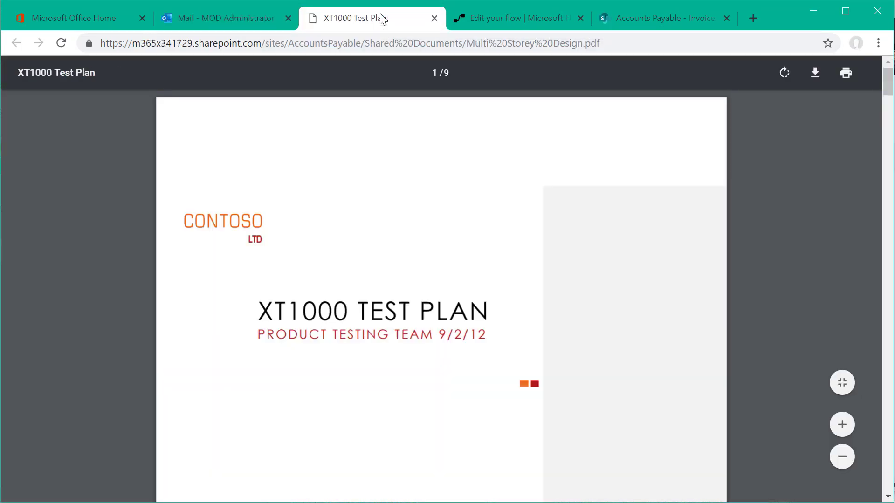
pyautogui.scroll(-5, 260, 264)
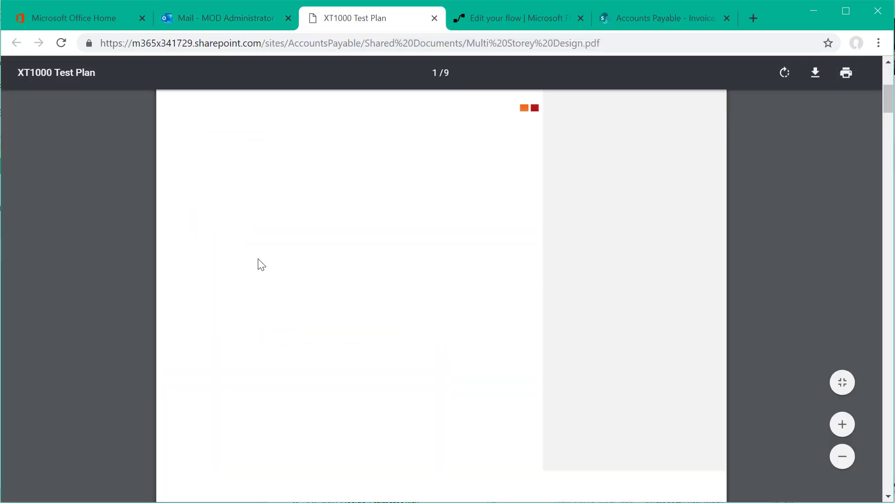
pyautogui.click(211, 12)
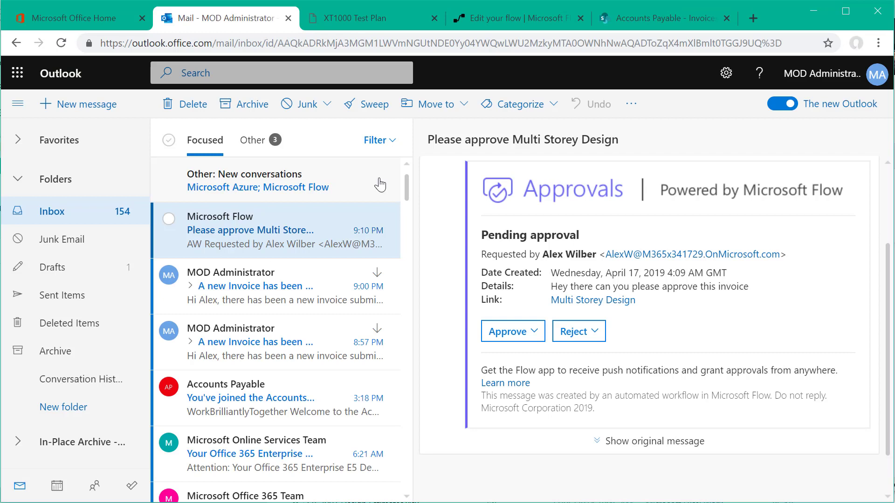
pyautogui.click(514, 331)
# Step: Submit the Multi Storey Design approval with the reason 'All good to pay'
pyautogui.click(517, 395)
pyautogui.write('All good to pay')
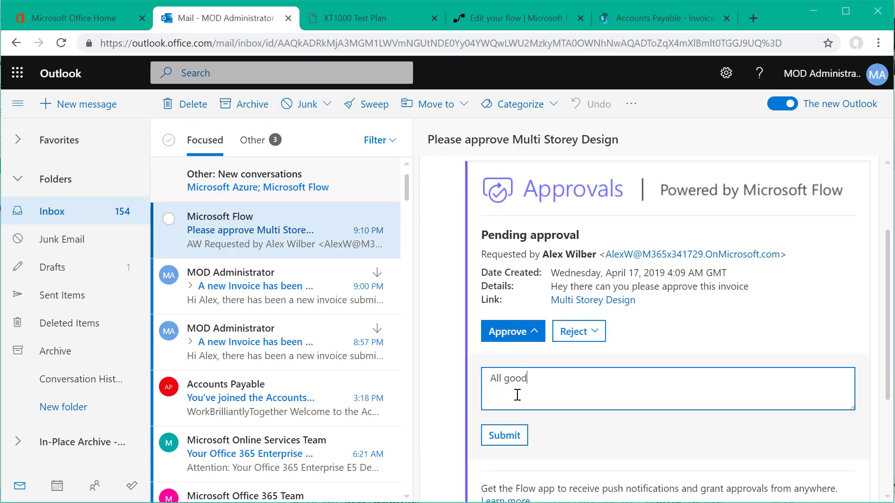
pyautogui.click(503, 436)
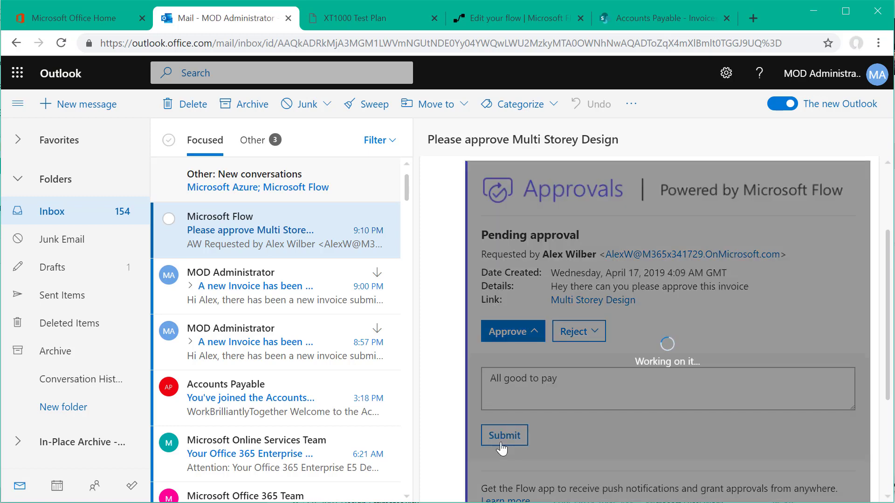